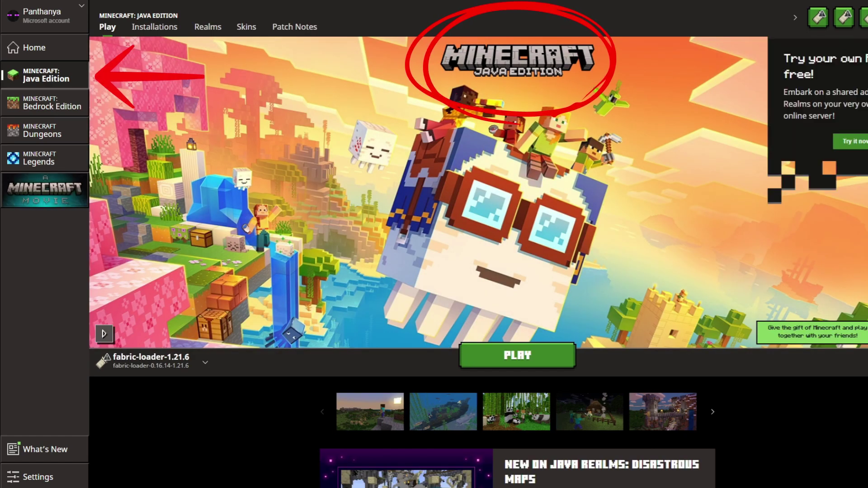
Browse the Bedrock Edition, Minecraft Dungeons and Minecraft Legends pages in the launcher.
left_click(12, 110)
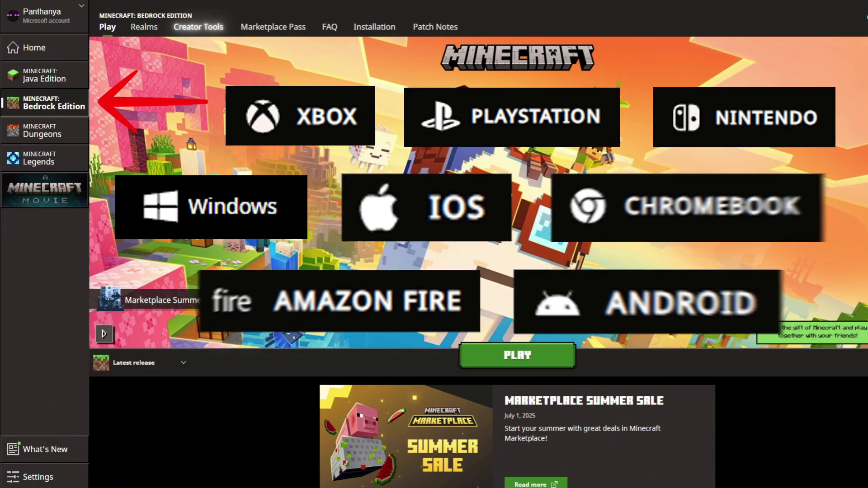
left_click(47, 131)
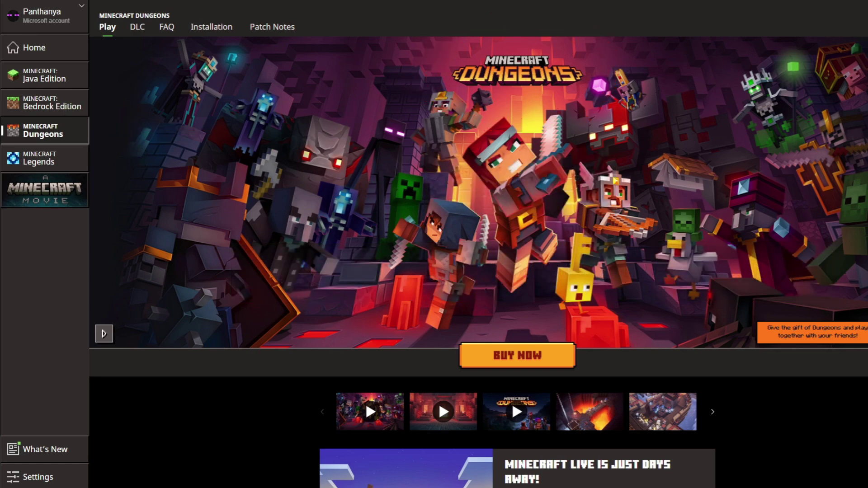
left_click(41, 158)
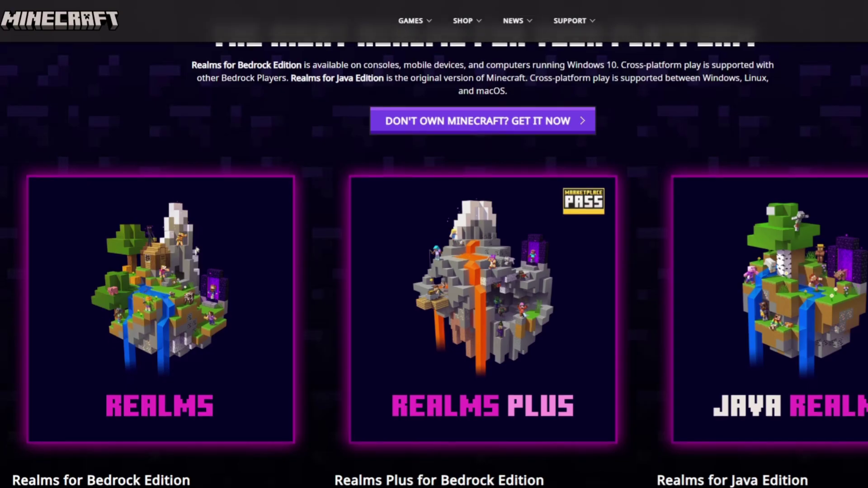
Scroll down the Realms page to the plan comparison table with prices.
scroll(434, 245, "down", 2)
scroll(434, 244, "down", 5)
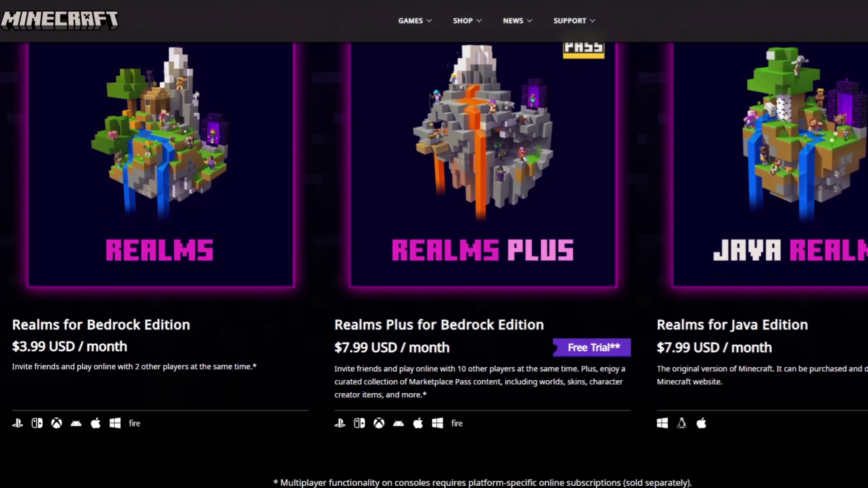
scroll(434, 244, "down", 5)
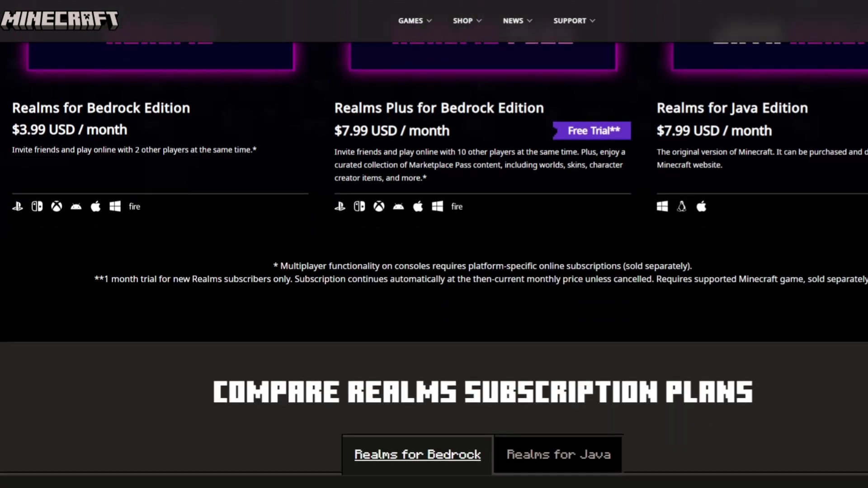
scroll(434, 244, "down", 3)
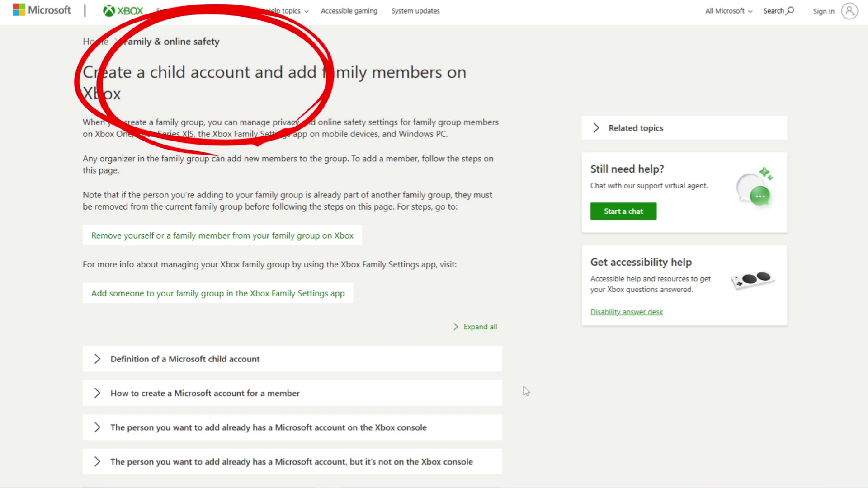
Expand and read the 'Definition of a Microsoft child account' section.
left_click(475, 367)
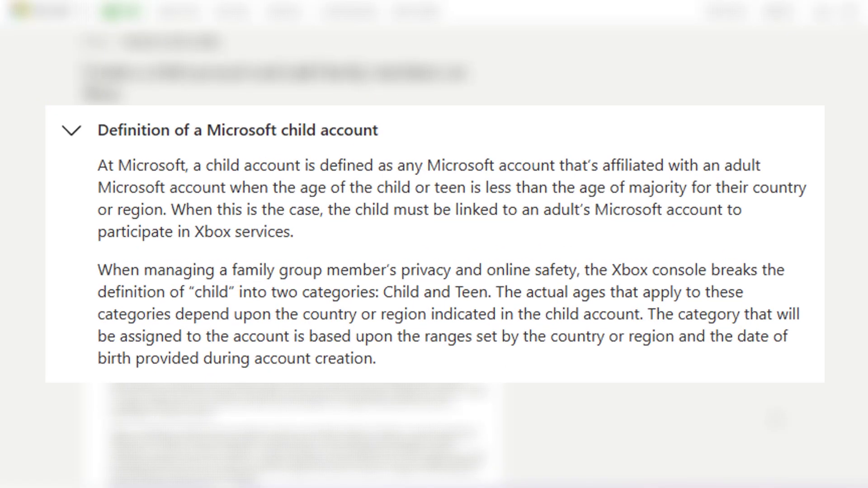
scroll(434, 244, "down", 2)
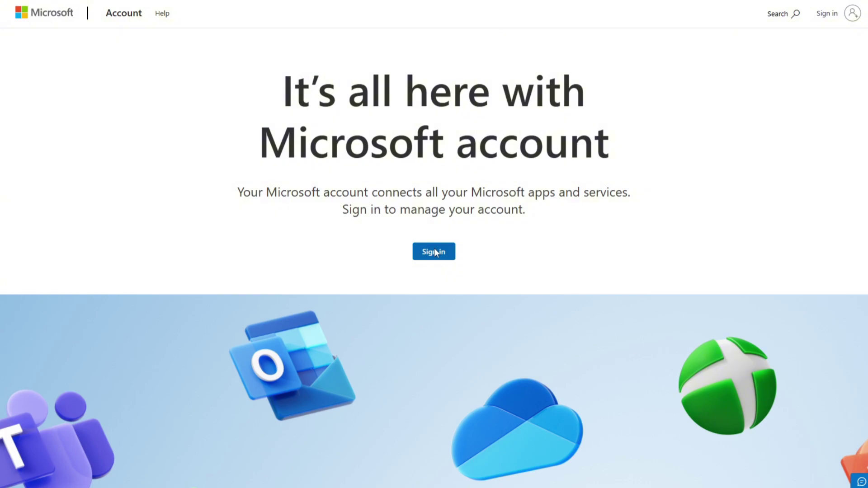
Create a new Microsoft account with an email address and verify it with the emailed security code.
left_click(434, 251)
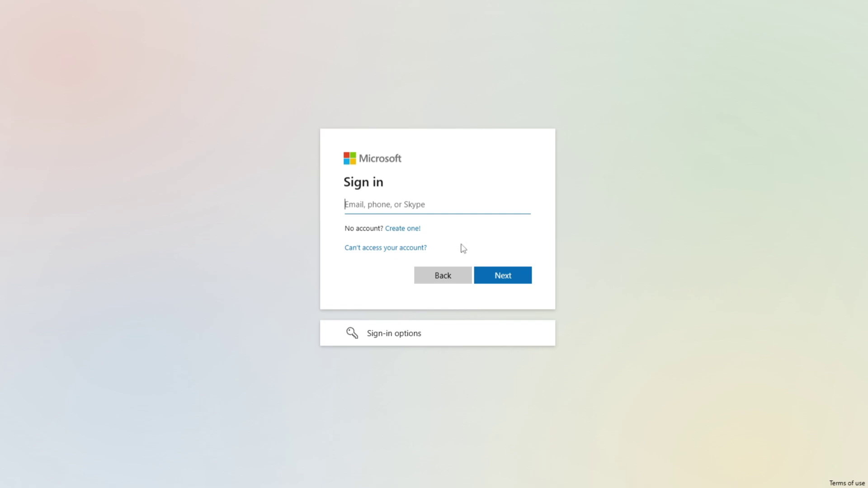
left_click(403, 228)
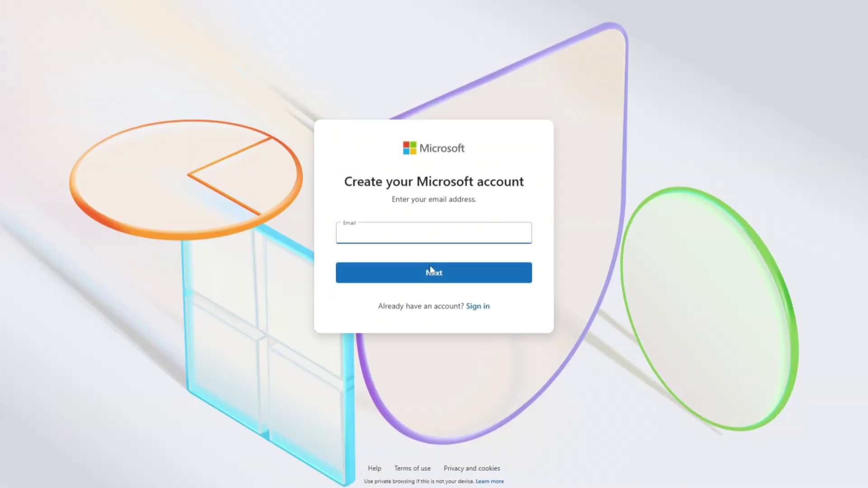
left_click(430, 272)
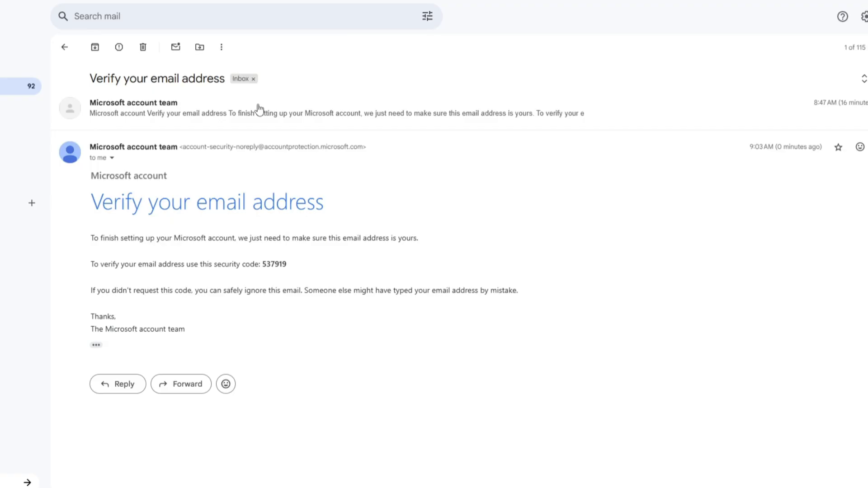
double_click(276, 265)
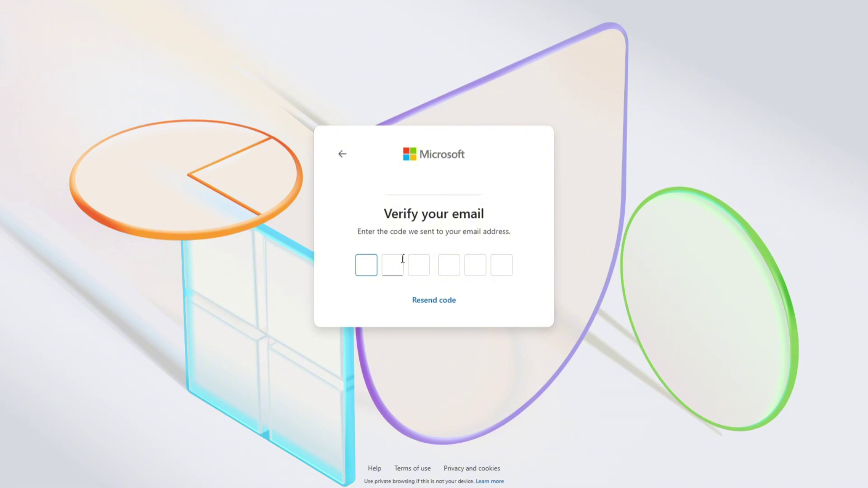
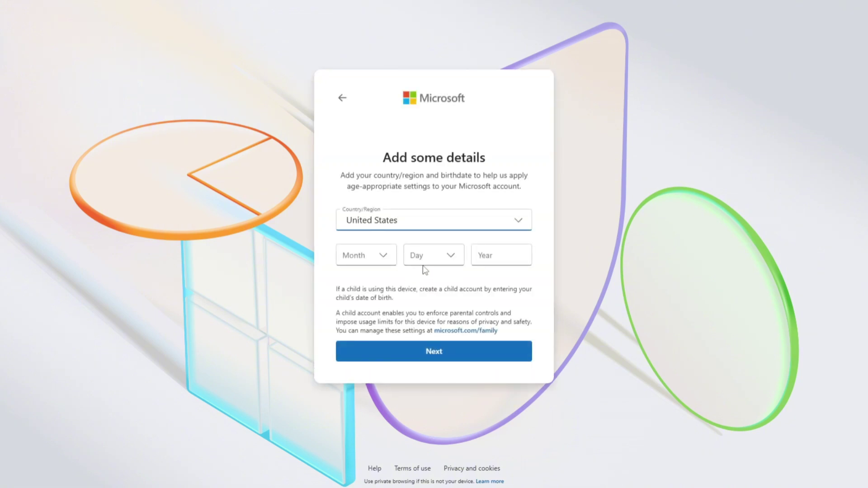
Submit the birthdate January 1, 2010 and opt out of Microsoft offers and tips.
left_click(368, 257)
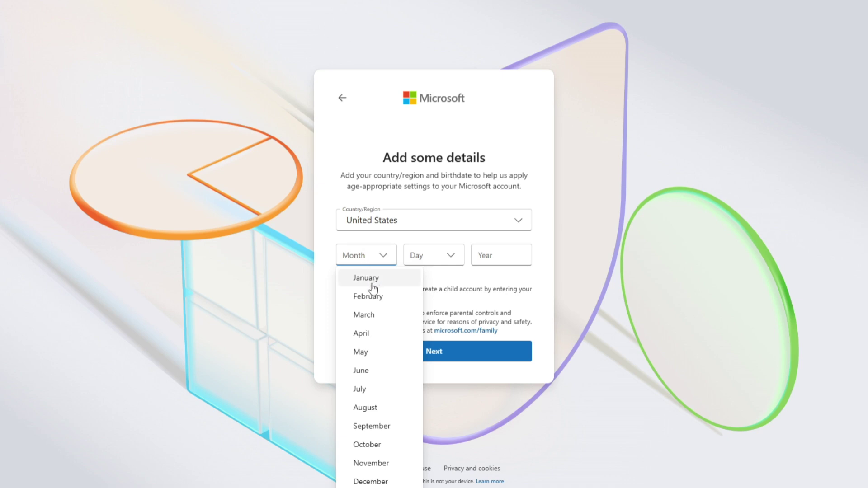
left_click(370, 277)
left_click(430, 249)
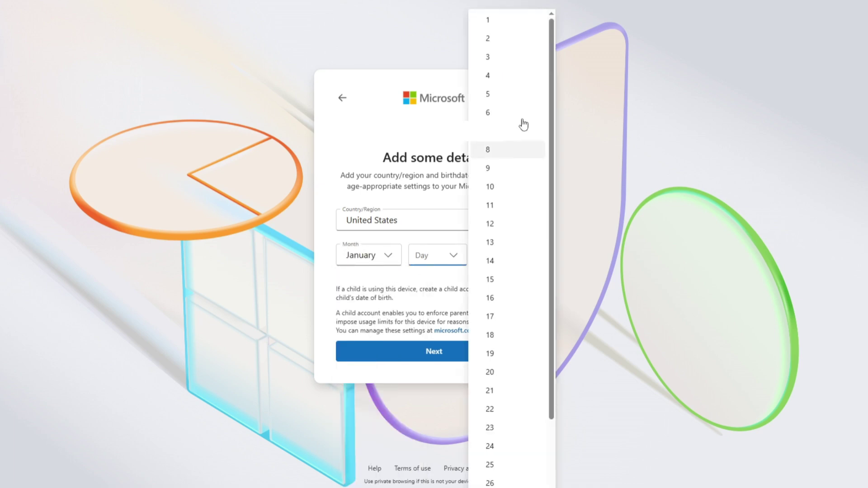
left_click(477, 18)
left_click(480, 257)
type("2010")
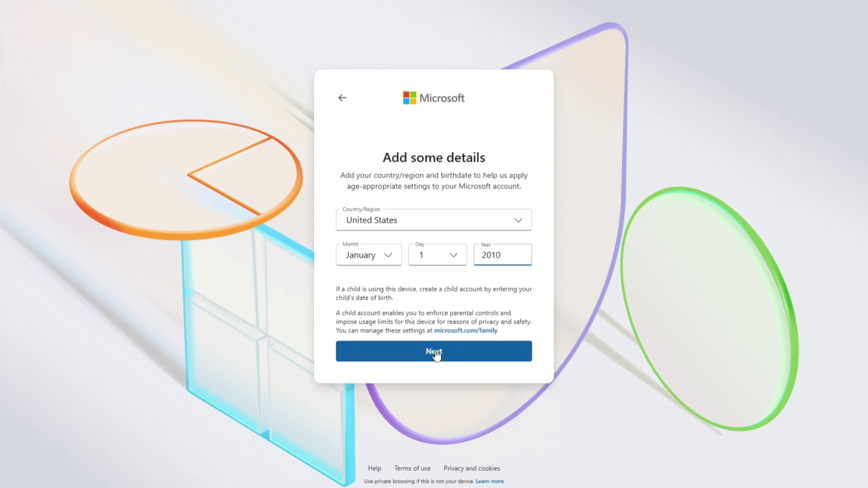
left_click(435, 353)
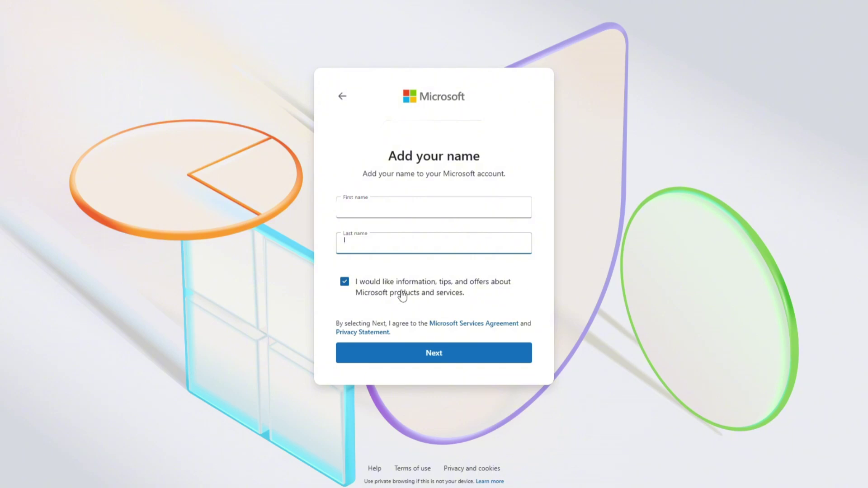
left_click(347, 284)
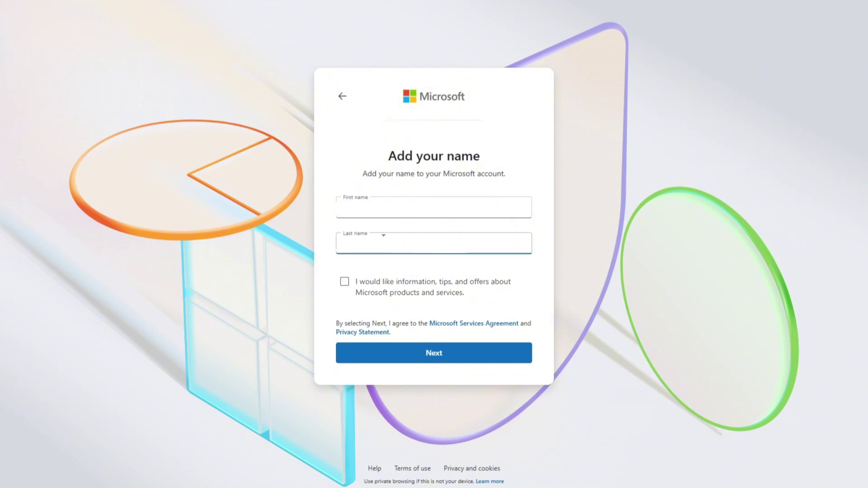
Submit the account name, skip passkey setup, and acknowledge the account privacy note.
left_click(415, 354)
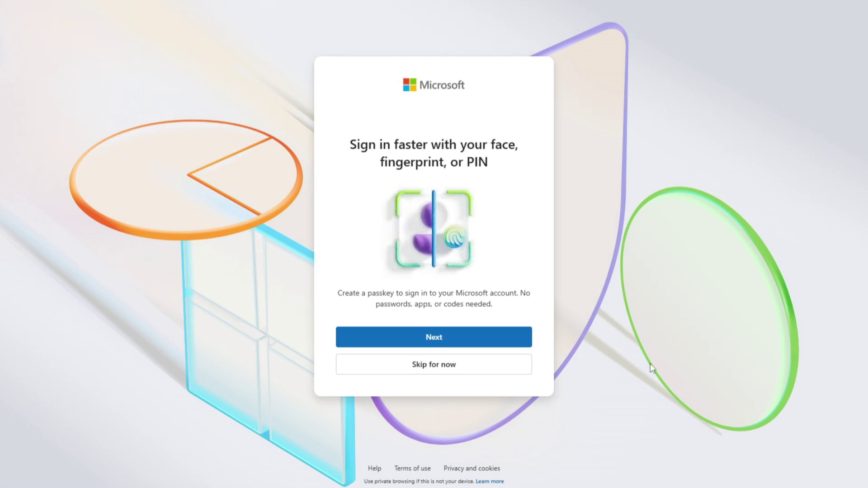
left_click(498, 375)
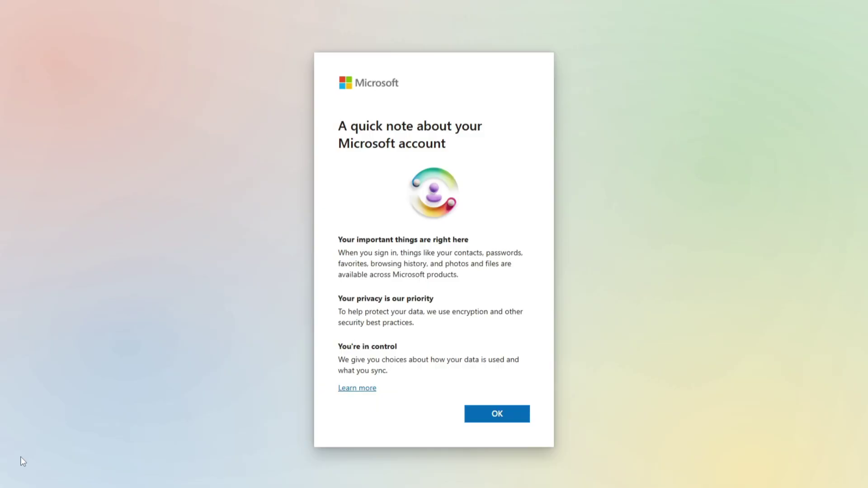
left_click(495, 417)
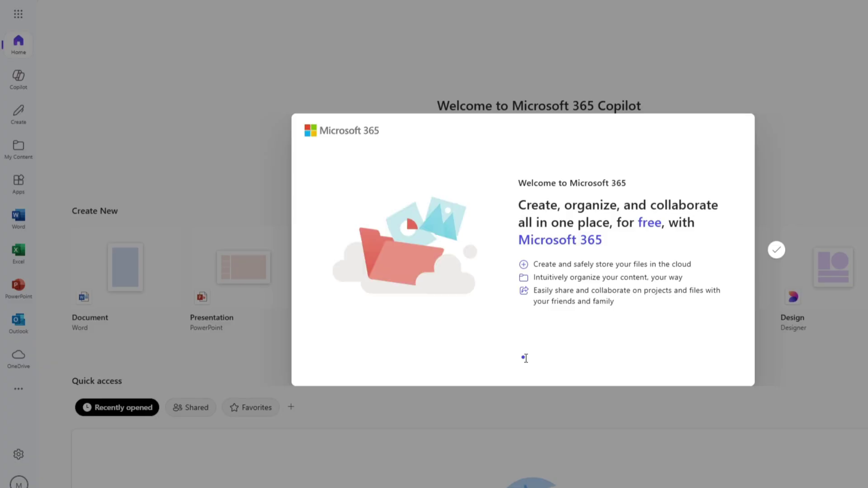
Dismiss the Welcome to Microsoft 365 message.
left_click(777, 251)
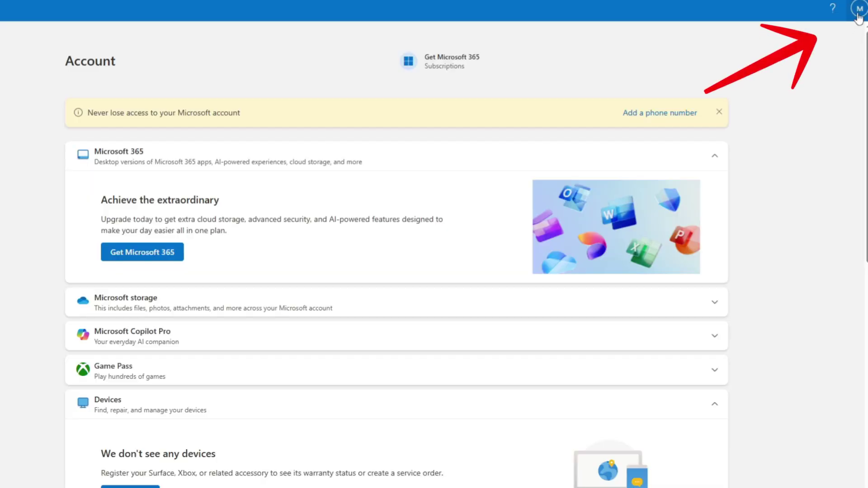
Sign out of the new account from the avatar menu and return to the sign-in prompt.
left_click(860, 8)
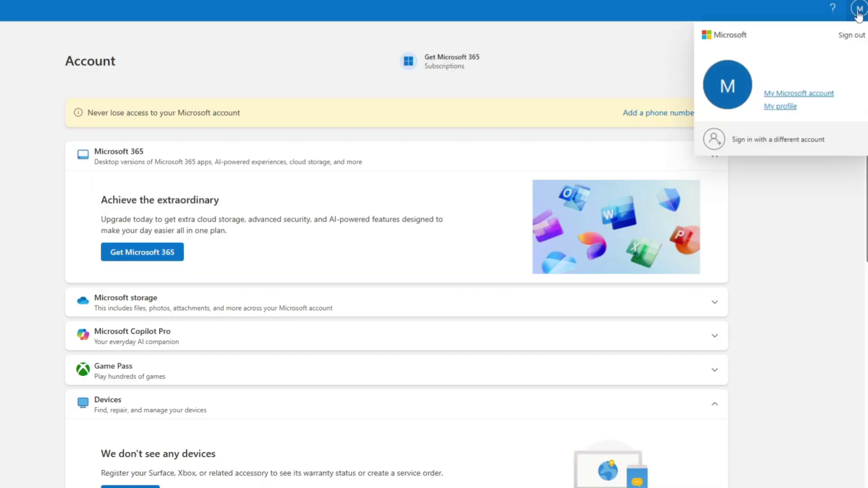
left_click(862, 36)
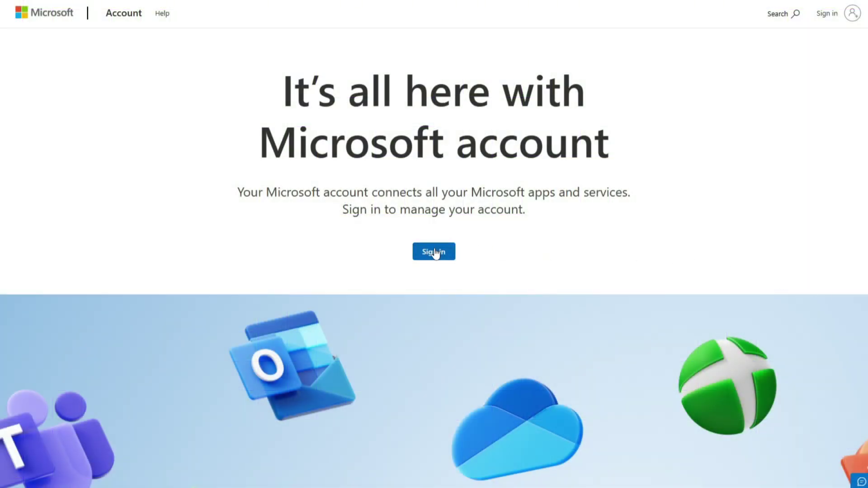
left_click(435, 252)
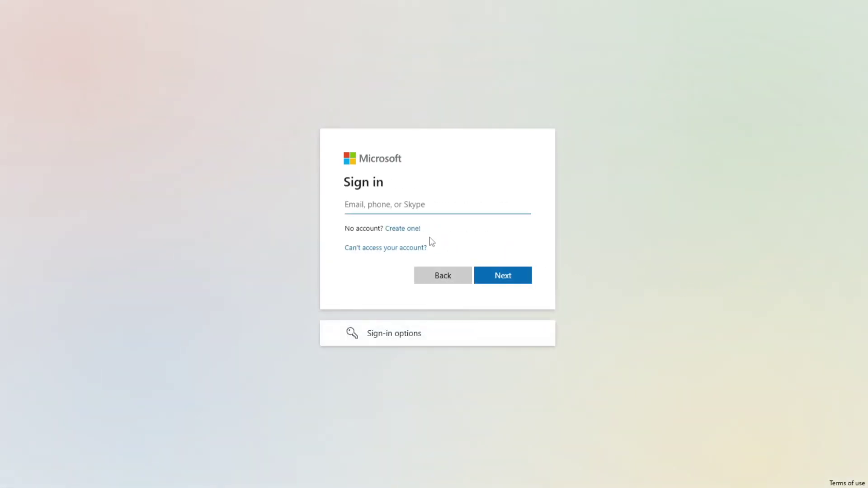
Start another new Microsoft account and verify its email with the emailed security code.
left_click(402, 229)
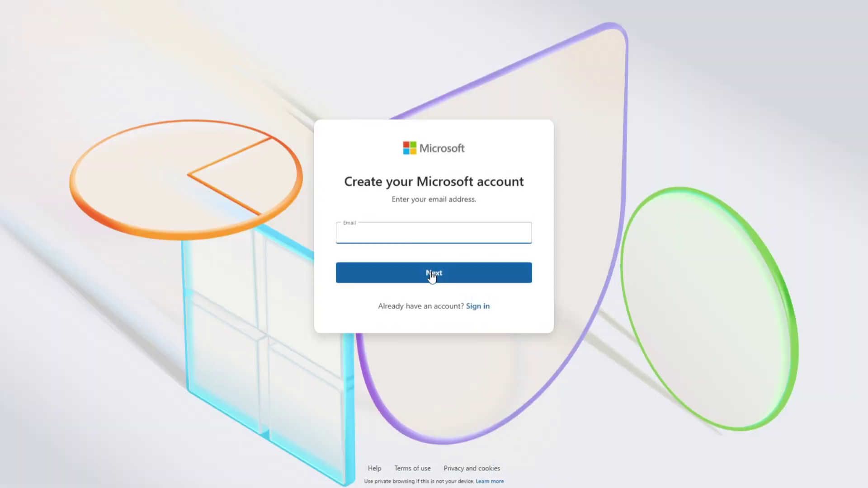
left_click(432, 273)
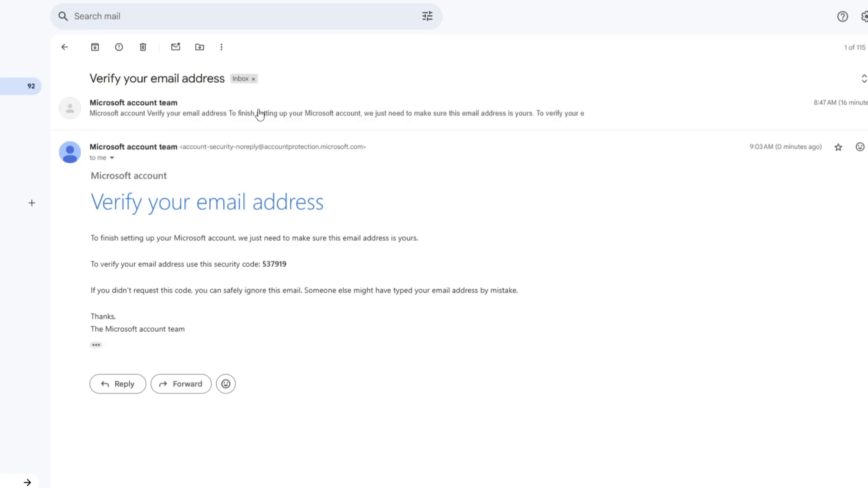
double_click(275, 264)
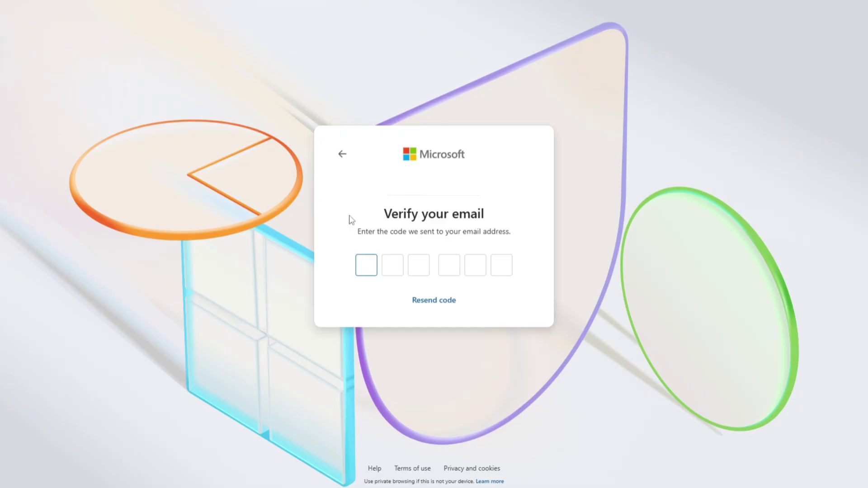
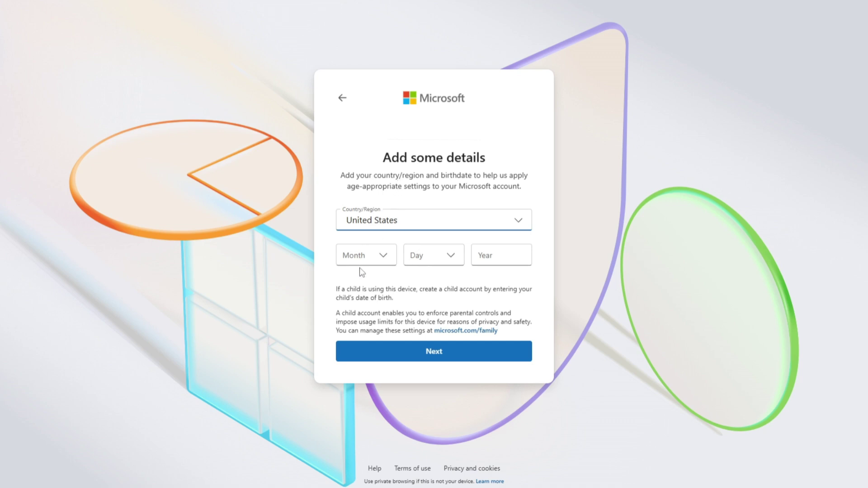
Submit the birthdate January 1, 2010 with country United States.
left_click(364, 256)
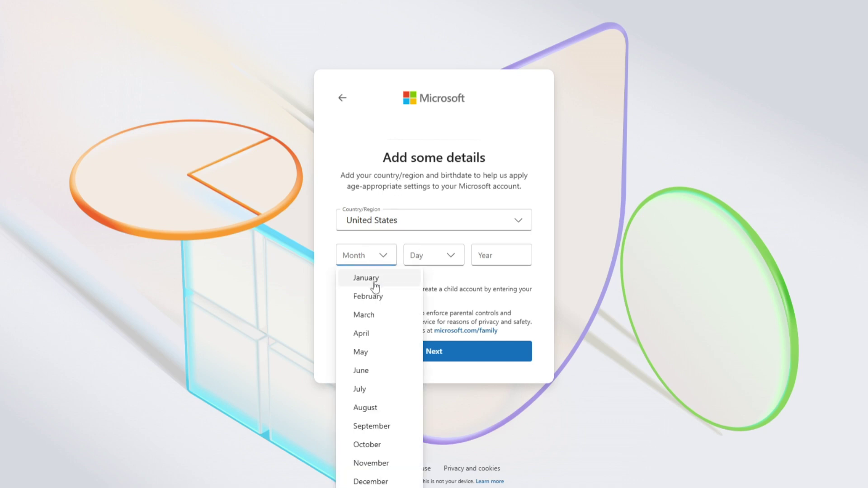
left_click(371, 281)
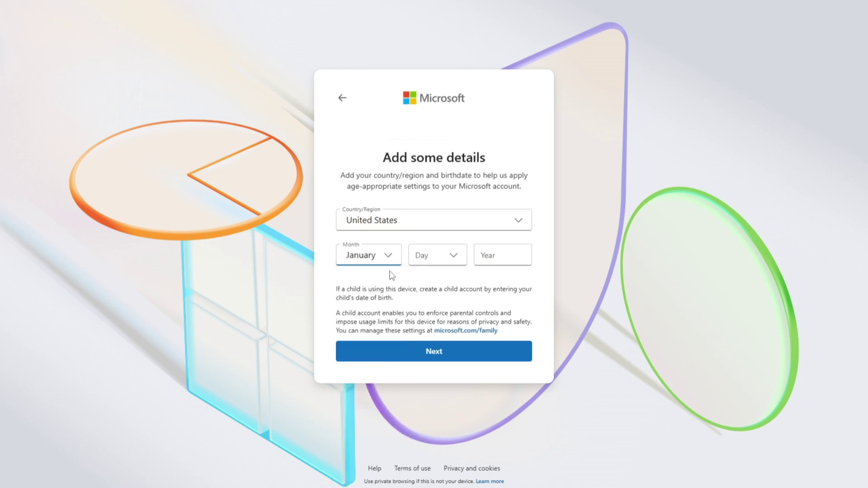
left_click(441, 255)
left_click(487, 21)
key("Tab")
type("2010")
left_click(434, 351)
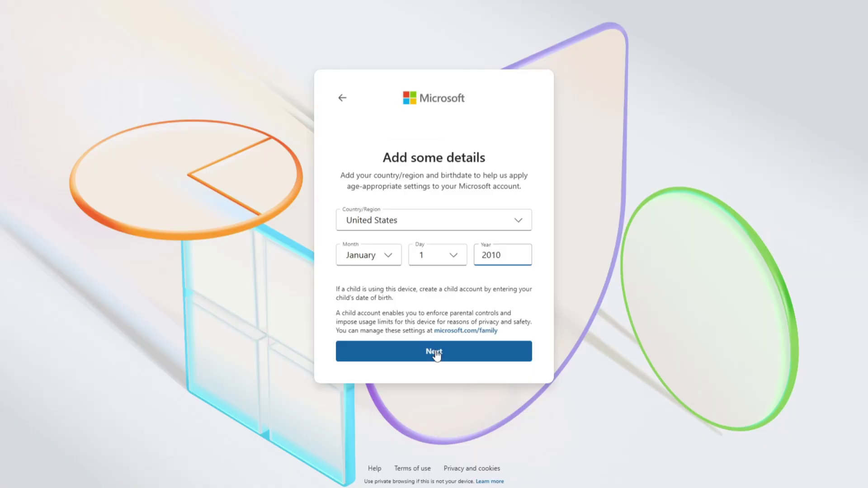
left_click(436, 352)
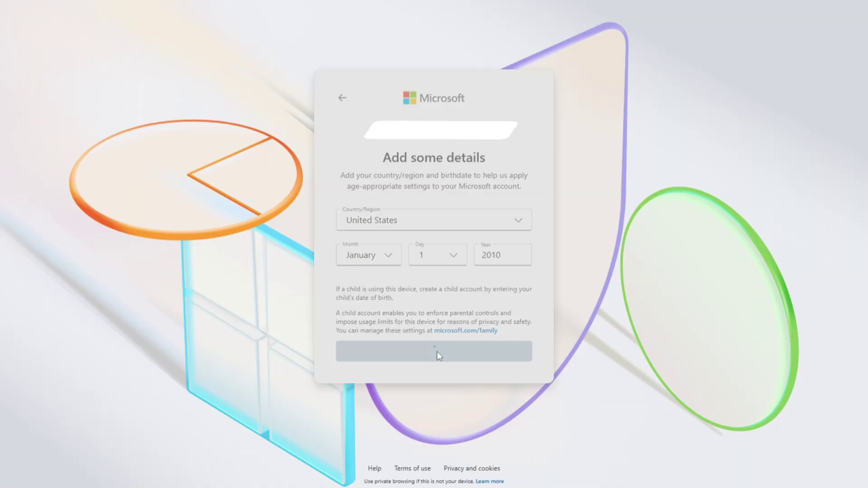
Enter the child's name 'Minecraft Child', opt out of marketing offers, and submit.
type("Minecraft Chil")
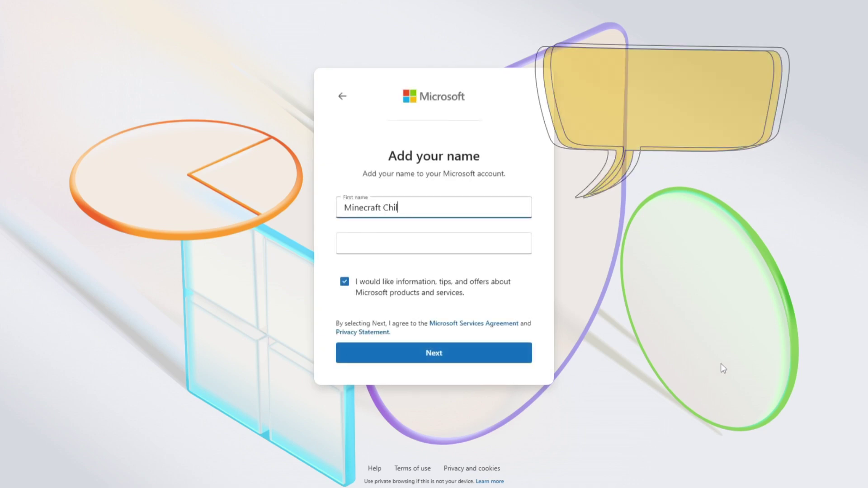
type("d 2")
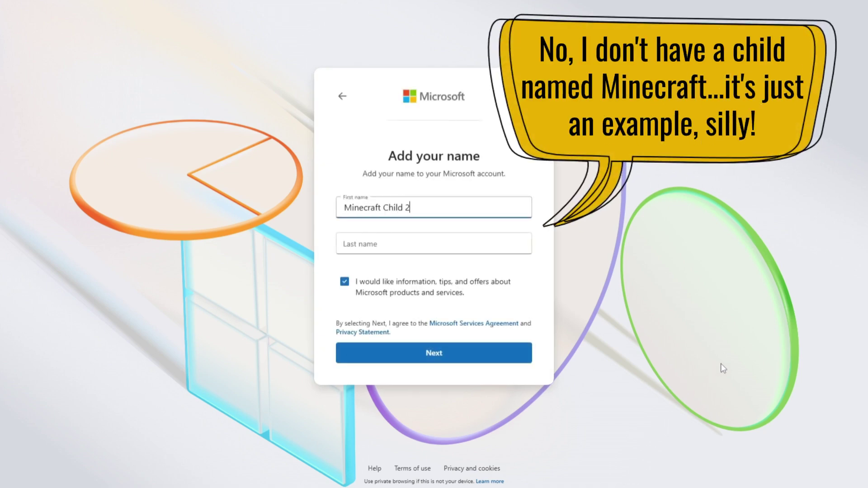
key("Tab")
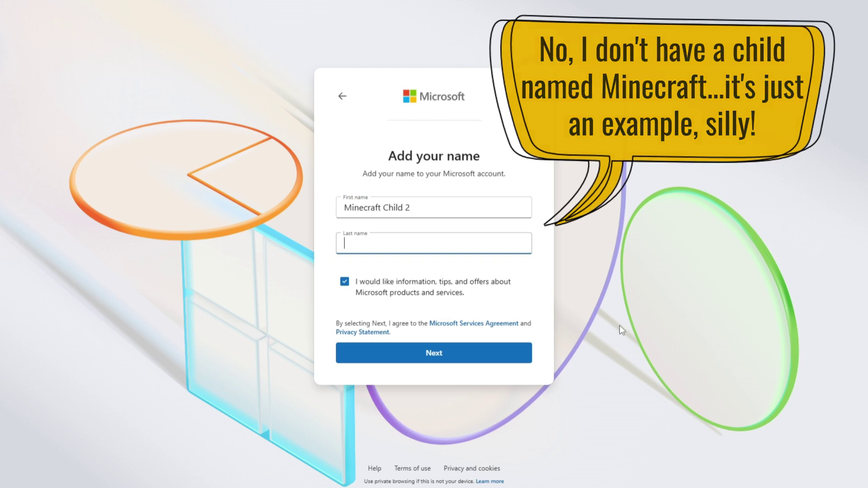
left_click(356, 298)
key("BackSpace")
key("BackSpace")
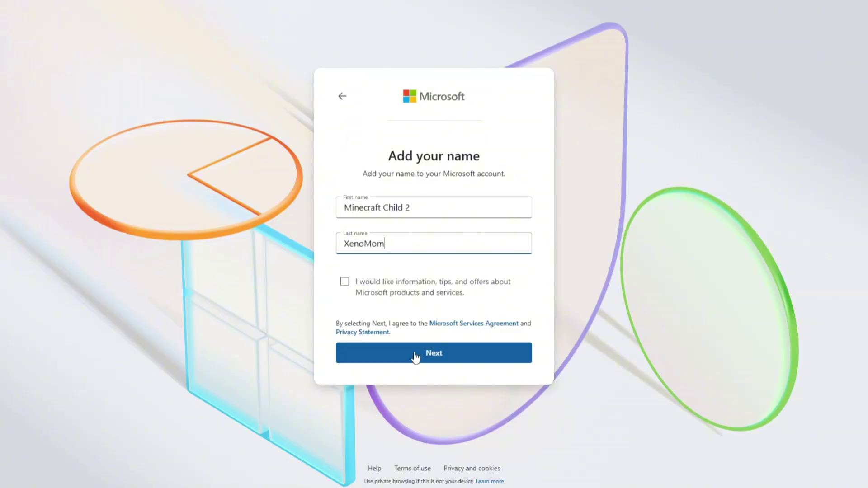
left_click(415, 353)
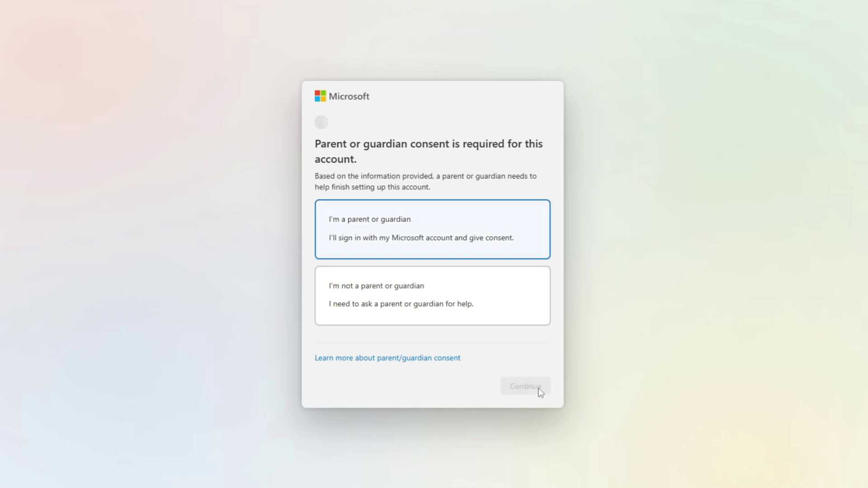
Sign in as the parent or guardian with the parent's e-mail and the emailed security code.
key("Return")
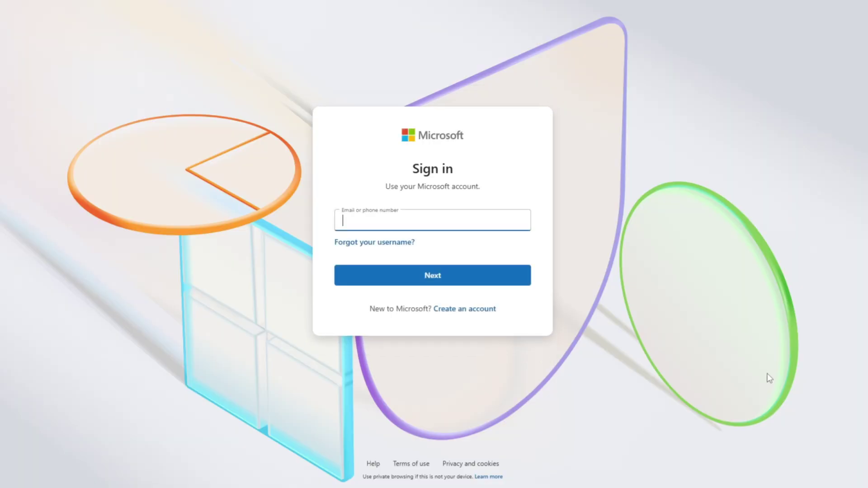
key("ctrl+v")
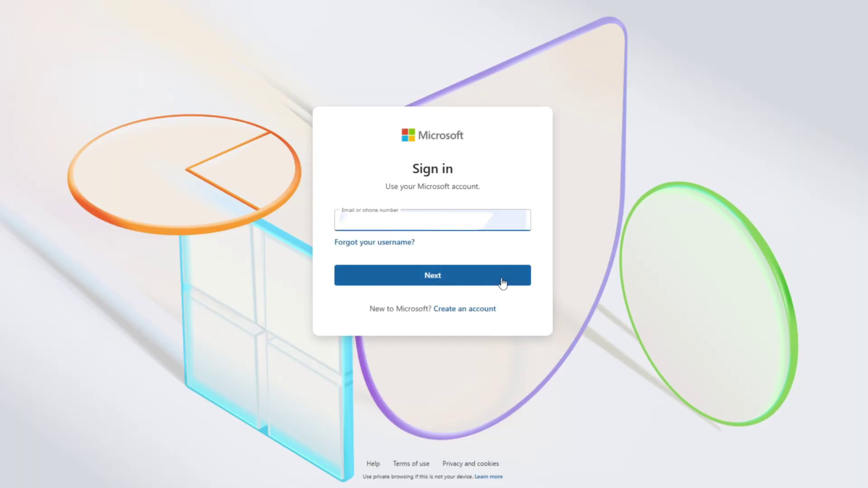
left_click(503, 283)
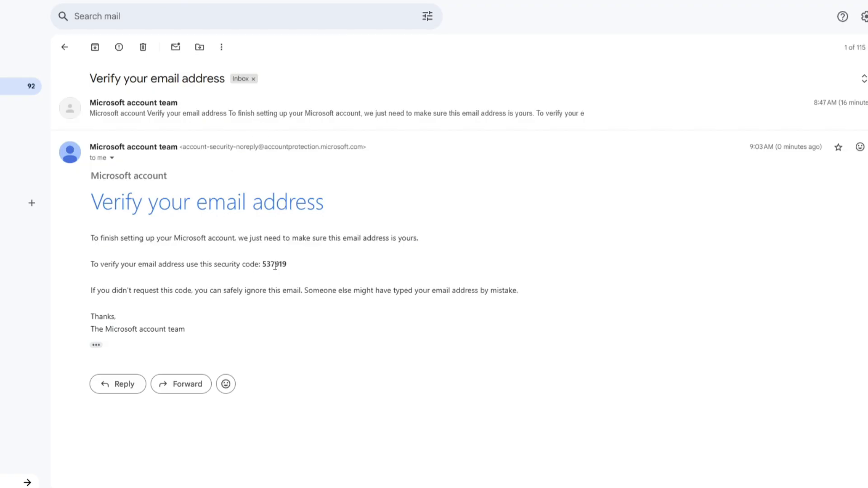
double_click(275, 265)
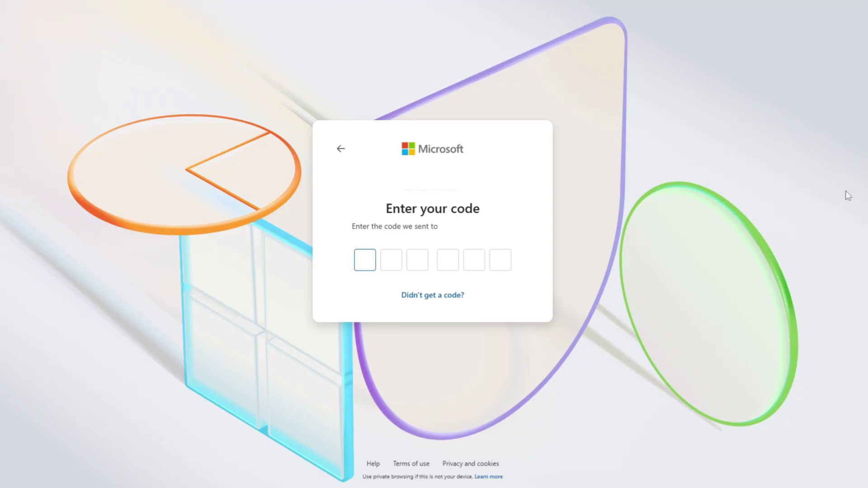
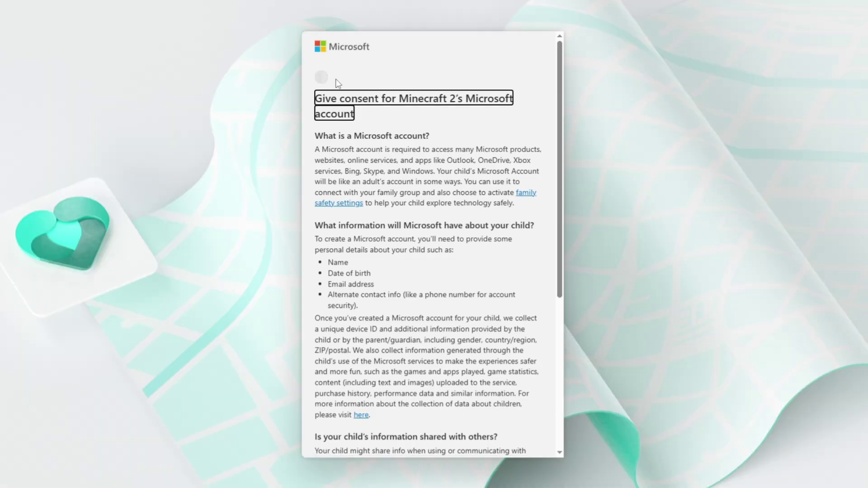
Read through the consent terms and agree to give parental consent for Minecraft 2.
scroll(510, 287, "down", 1)
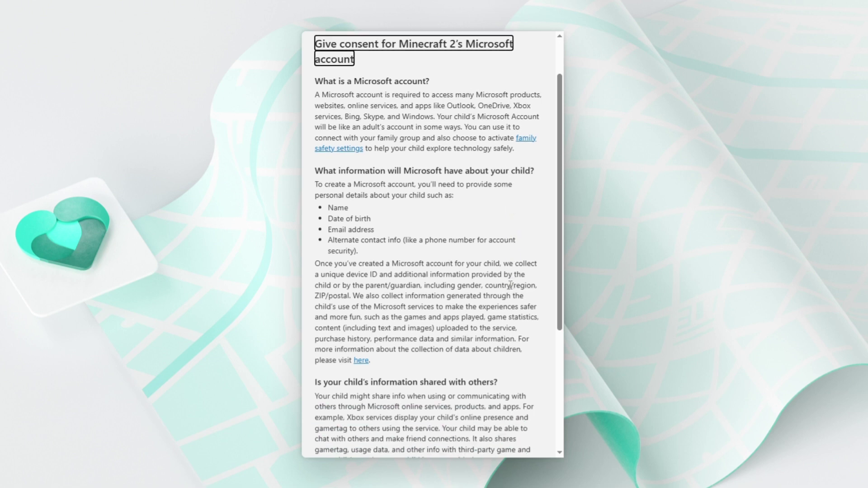
scroll(541, 293, "down", 1)
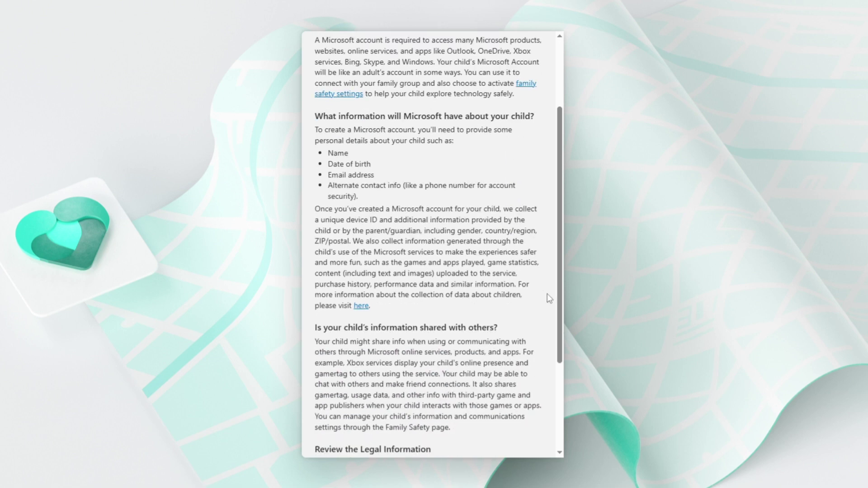
scroll(548, 293, "down", 1)
scroll(547, 294, "down", 1)
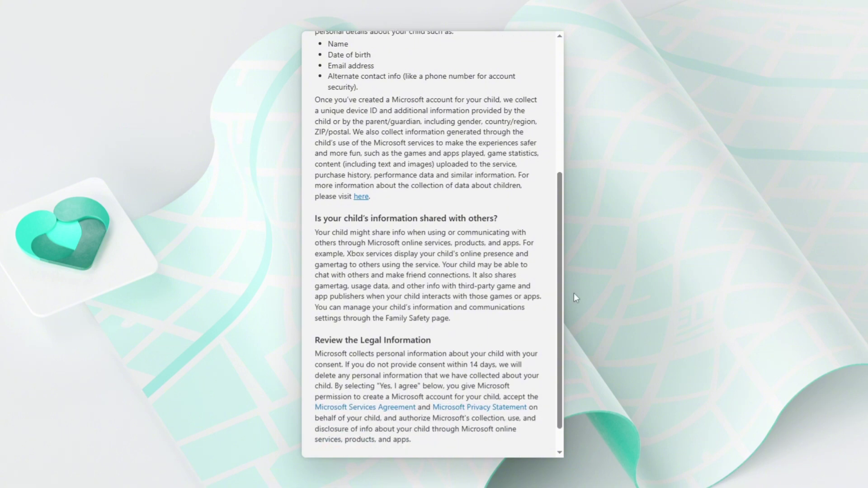
scroll(555, 301, "down", 1)
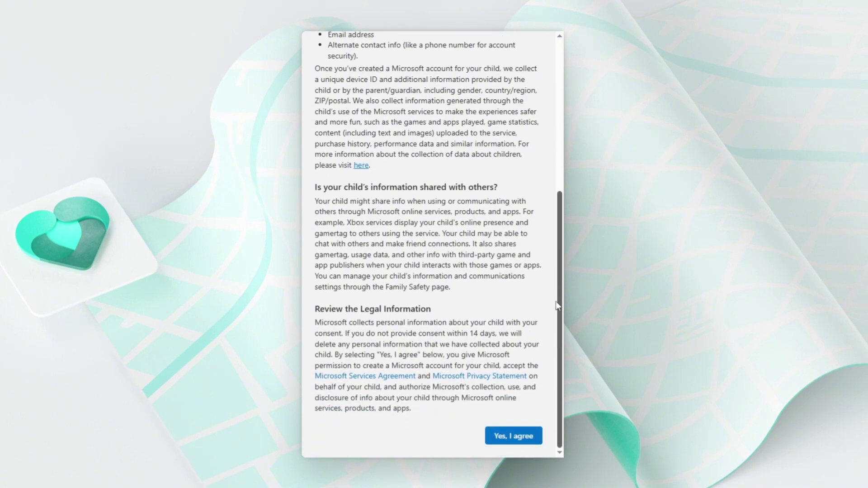
left_click(514, 438)
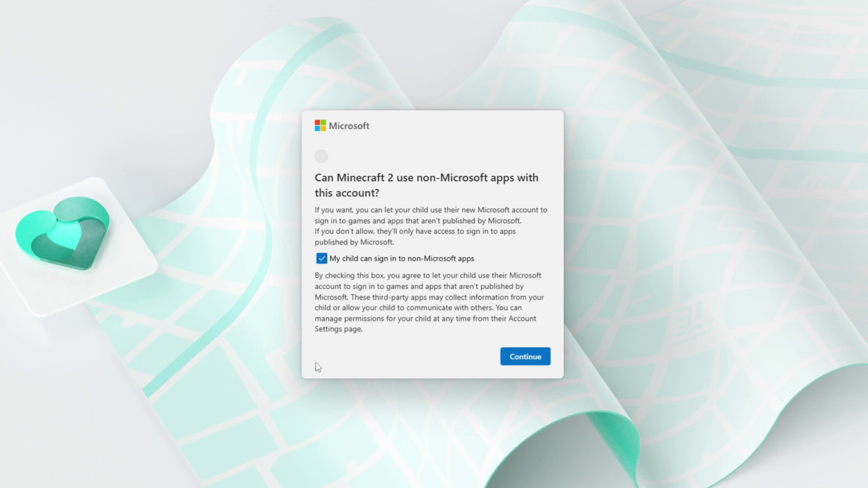
Keep 'My child can sign in to non-Microsoft apps' checked and confirm to create the account.
left_click(319, 266)
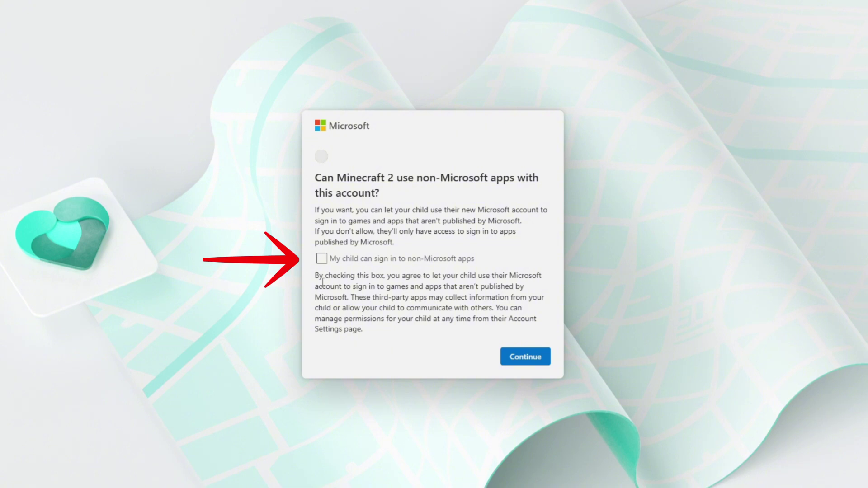
left_click(322, 259)
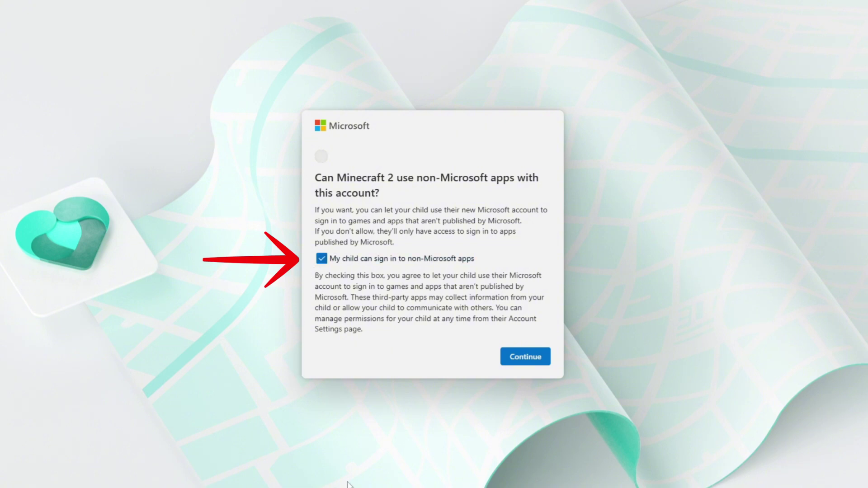
left_click(543, 361)
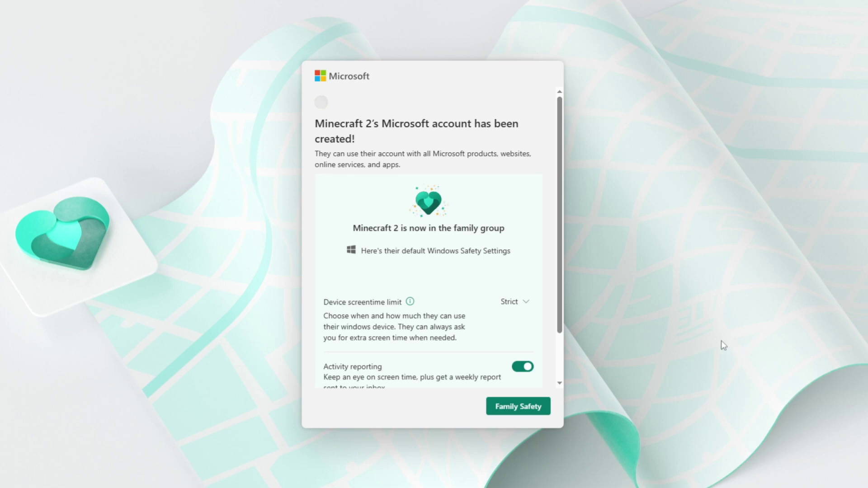
From the account-created confirmation, go to Minecraft 2's settings in Family Safety.
scroll(562, 253, "down", 1)
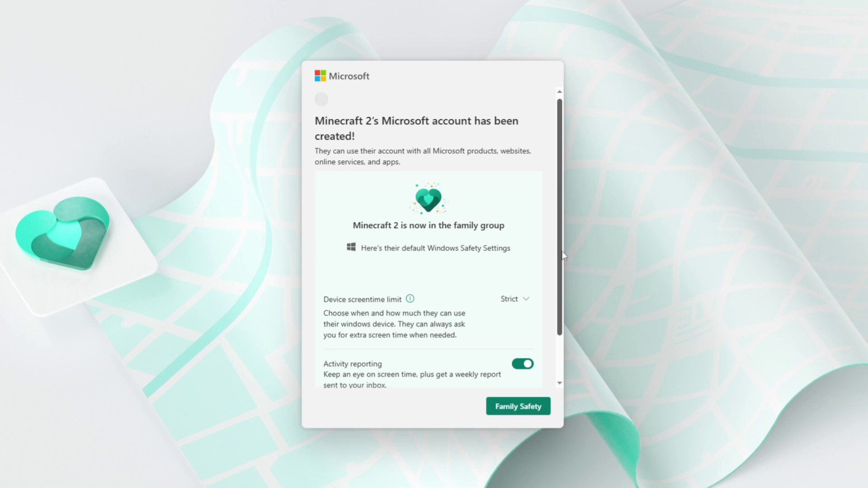
scroll(567, 266, "down", 2)
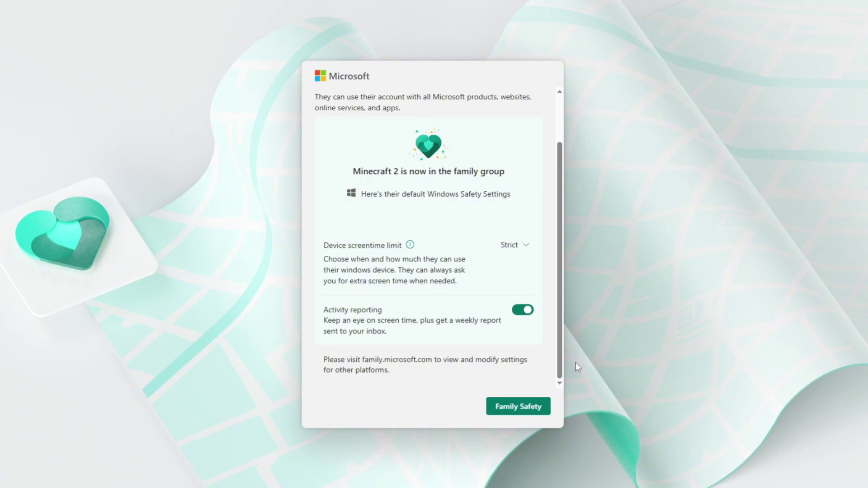
left_click(527, 410)
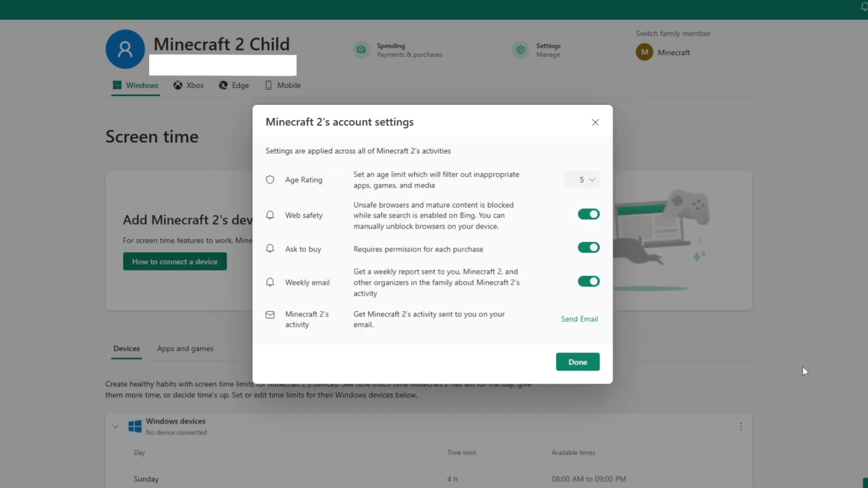
Check the age rating of 5, close account settings, and review the 4 h daily screen time.
left_click(592, 183)
left_click(588, 363)
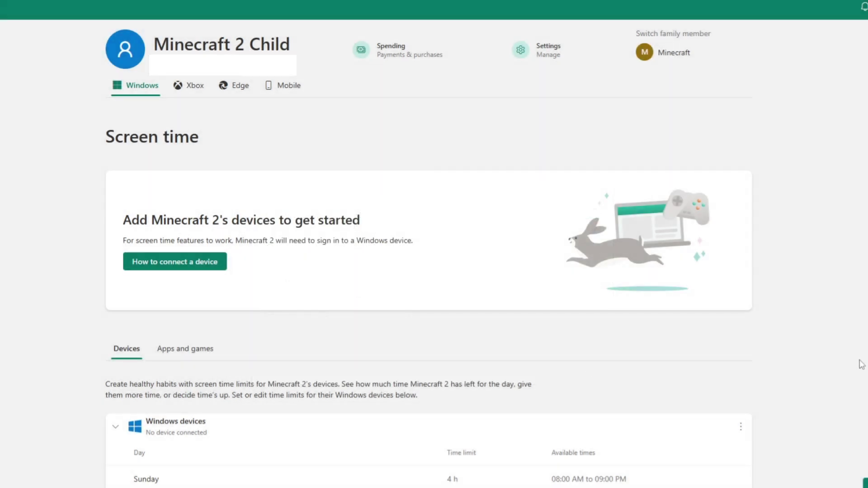
scroll(861, 365, "down", 4)
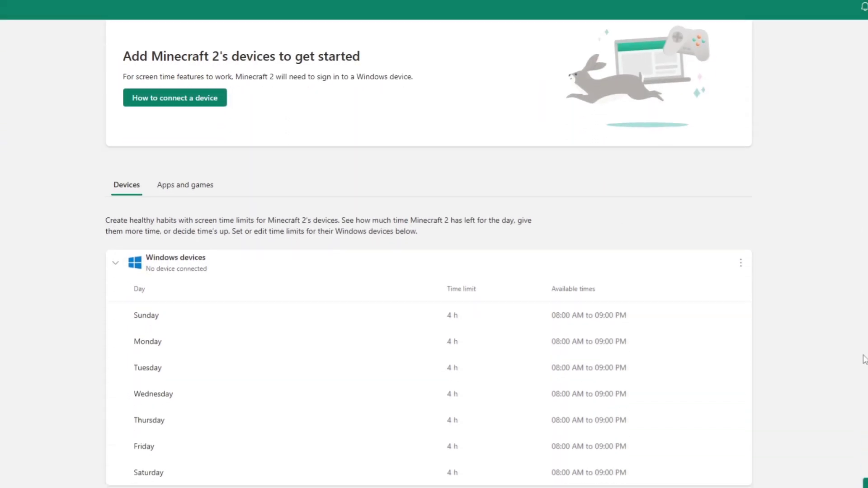
scroll(864, 357, "down", 5)
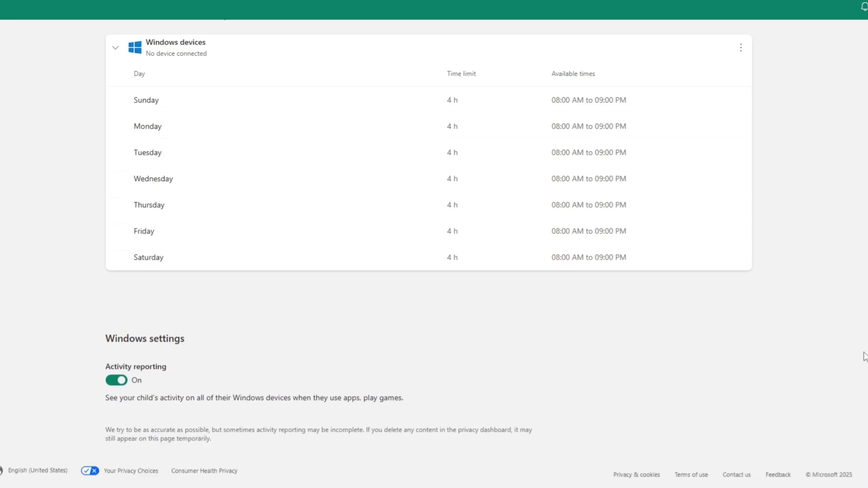